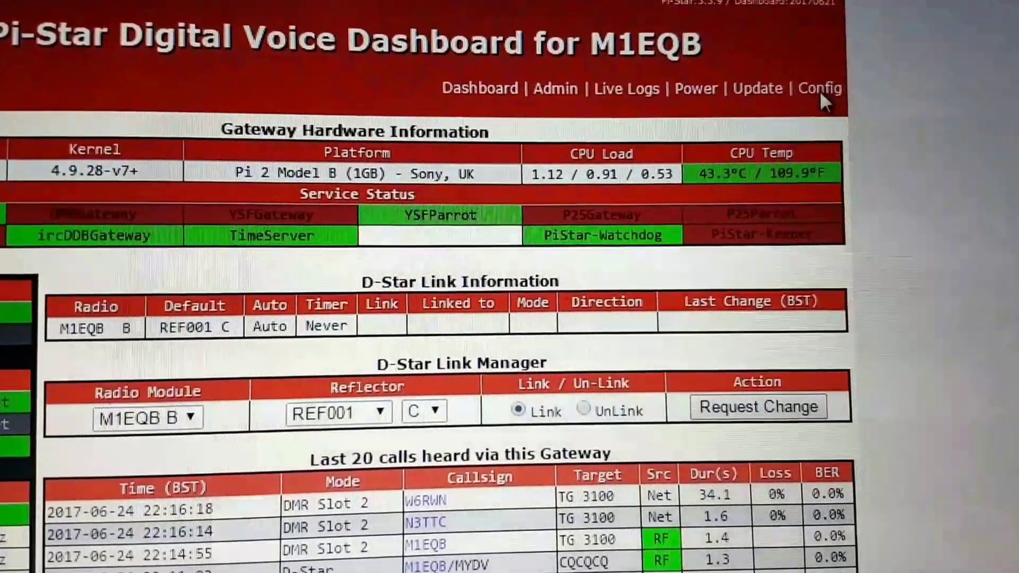
Open the hotspot's Config page and dismiss the modem re-selection warning
{"action": "left_click", "coordinate": [819, 90]}
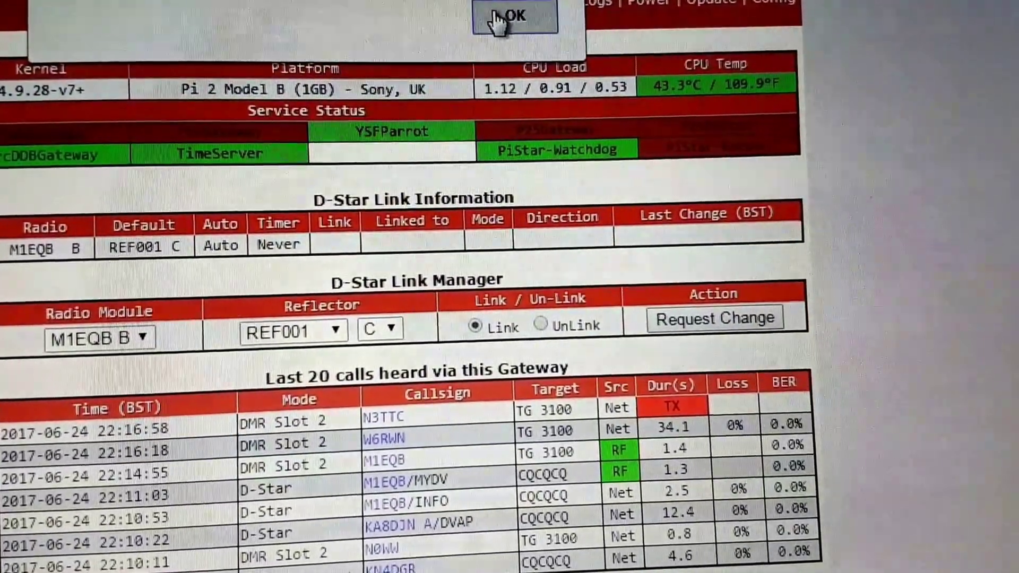
{"action": "left_click", "coordinate": [519, 23]}
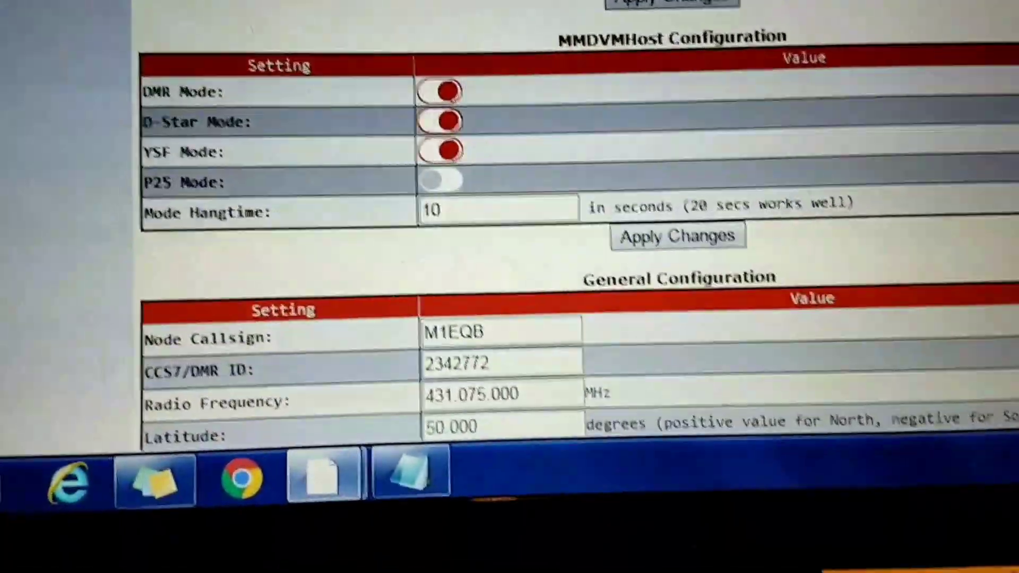
{"action": "scroll", "coordinate": [509, 239], "scroll_direction": "down", "scroll_amount": 3}
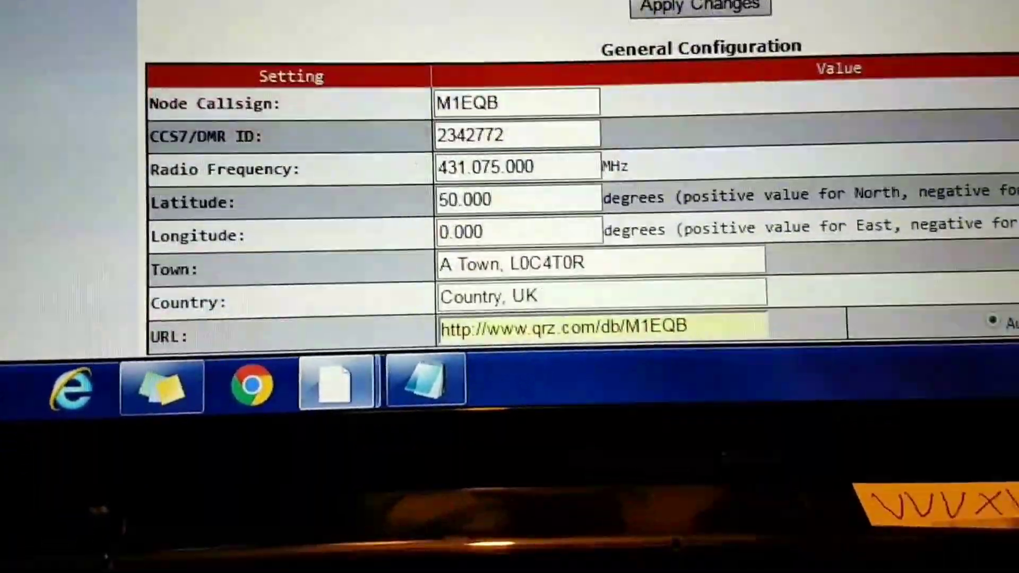
{"action": "scroll", "coordinate": [509, 239], "scroll_direction": "down", "scroll_amount": 3}
{"action": "scroll", "coordinate": [510, 238], "scroll_direction": "down", "scroll_amount": 3}
{"action": "scroll", "coordinate": [509, 239], "scroll_direction": "down", "scroll_amount": 3}
{"action": "scroll", "coordinate": [510, 239], "scroll_direction": "down", "scroll_amount": 2}
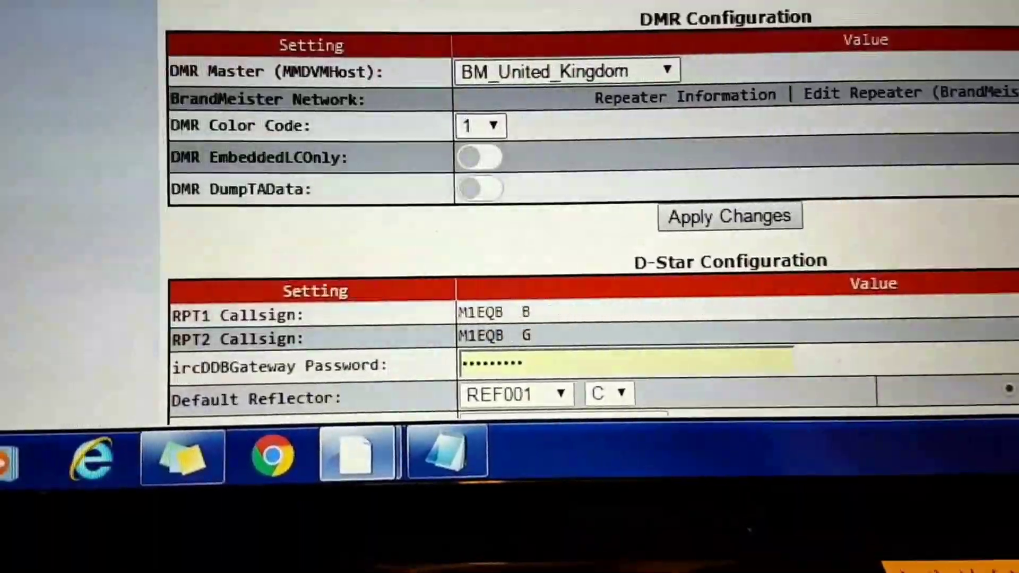
{"action": "scroll", "coordinate": [510, 238], "scroll_direction": "down", "scroll_amount": 3}
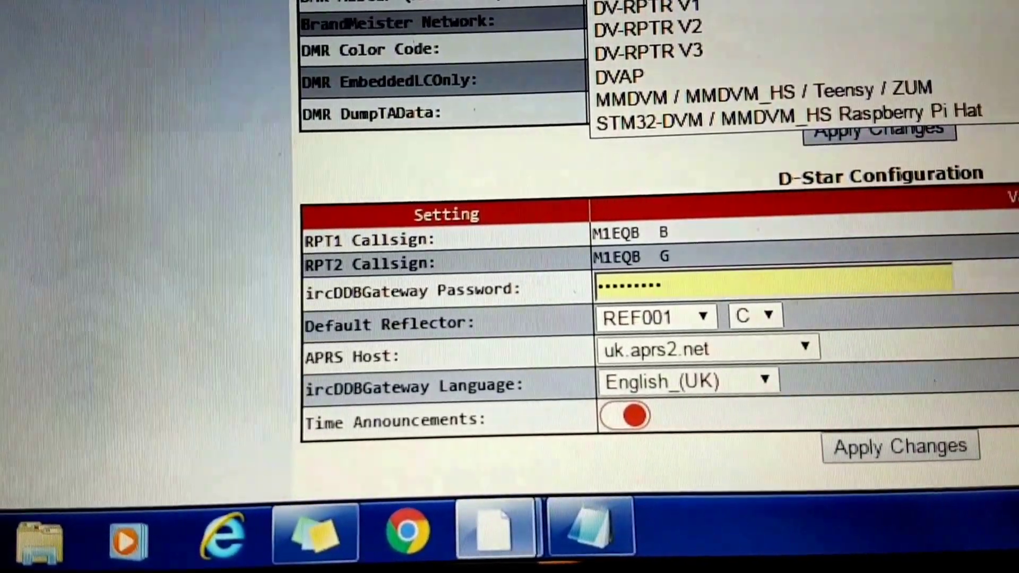
Close the modem hardware dropdown to reveal DMR color code 1 and the D-Star settings
{"action": "key", "text": "Escape"}
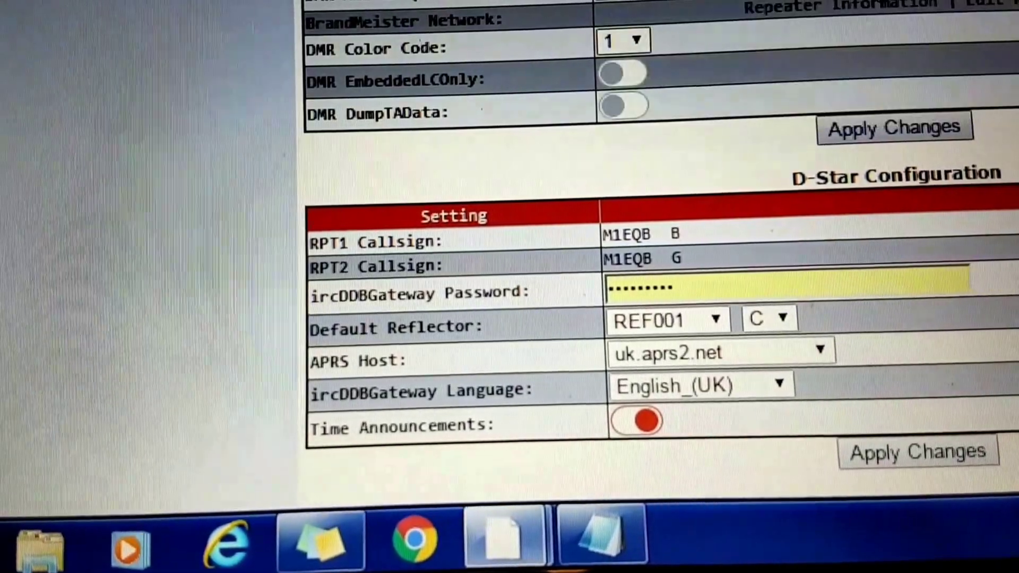